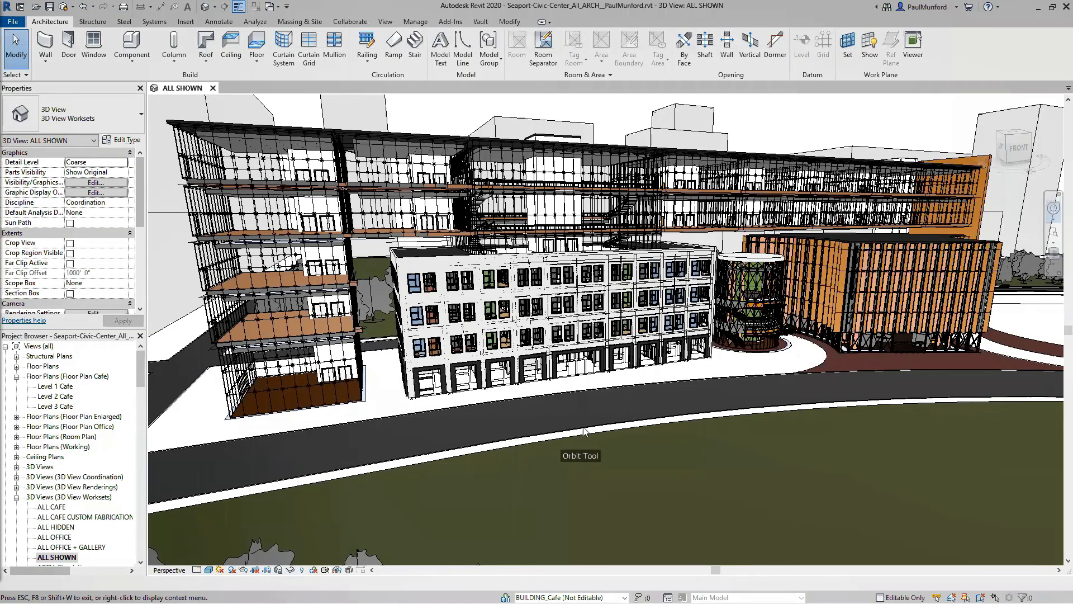
Choose the Seaport Civic Center project as the cloud collaboration location for the Revit architectural model.
drag(584, 430, 649, 459)
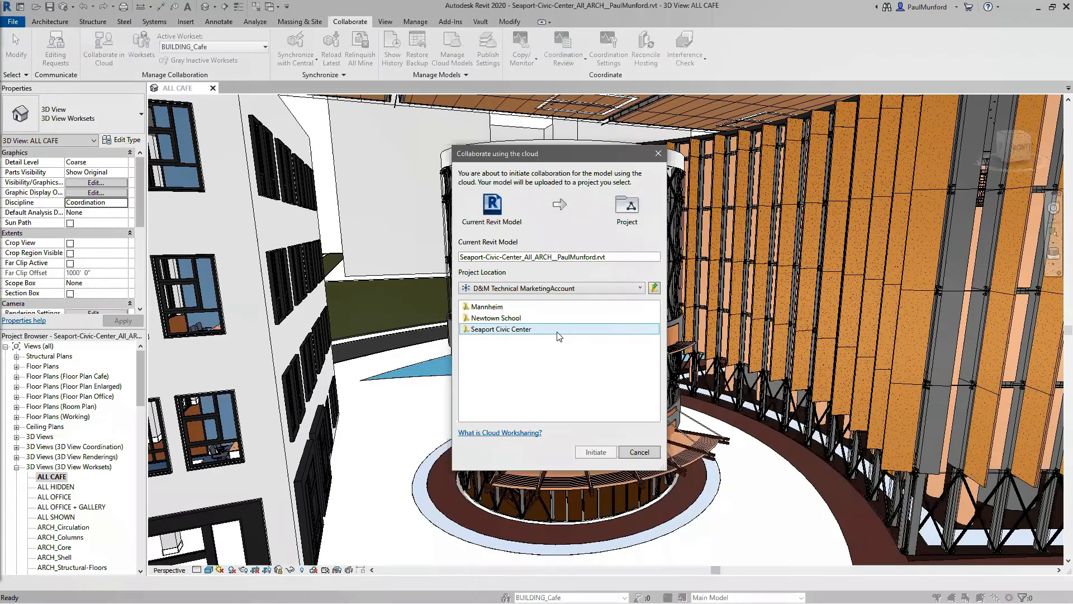
double_click(558, 330)
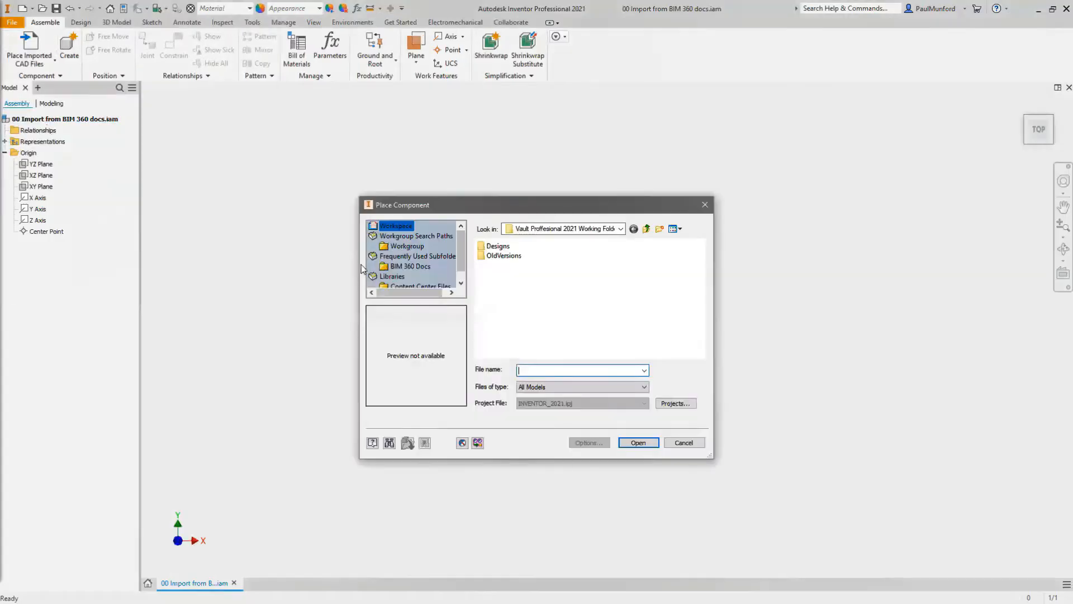
In Inventor, open the Seaport-Civic-Center_All_ARCH Revit model from the BIM 360 Docs ARCHITECTURE folder for placement in the assembly.
click(389, 267)
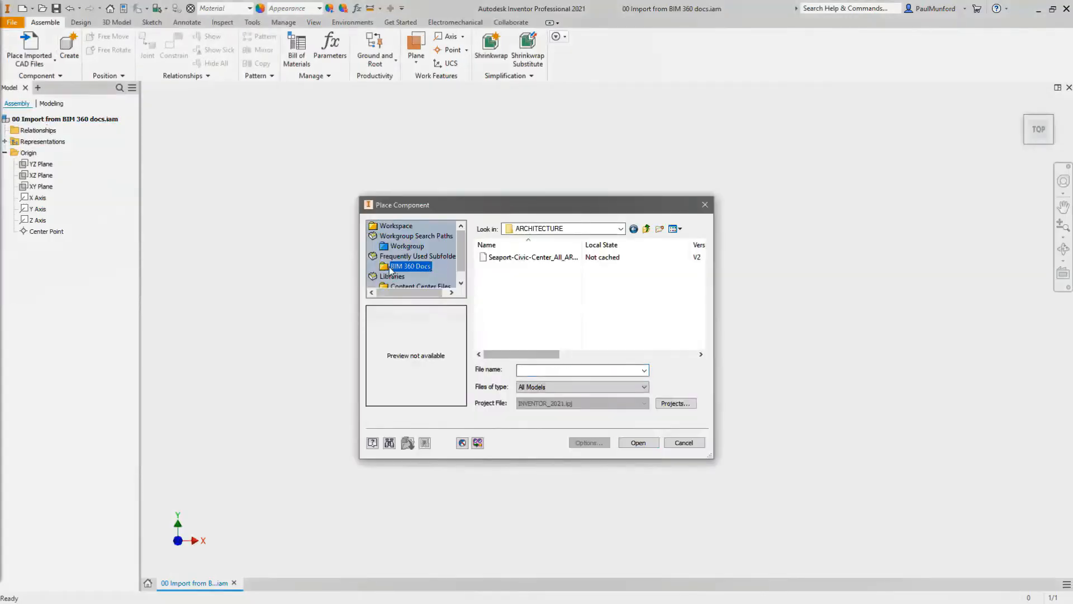
click(515, 257)
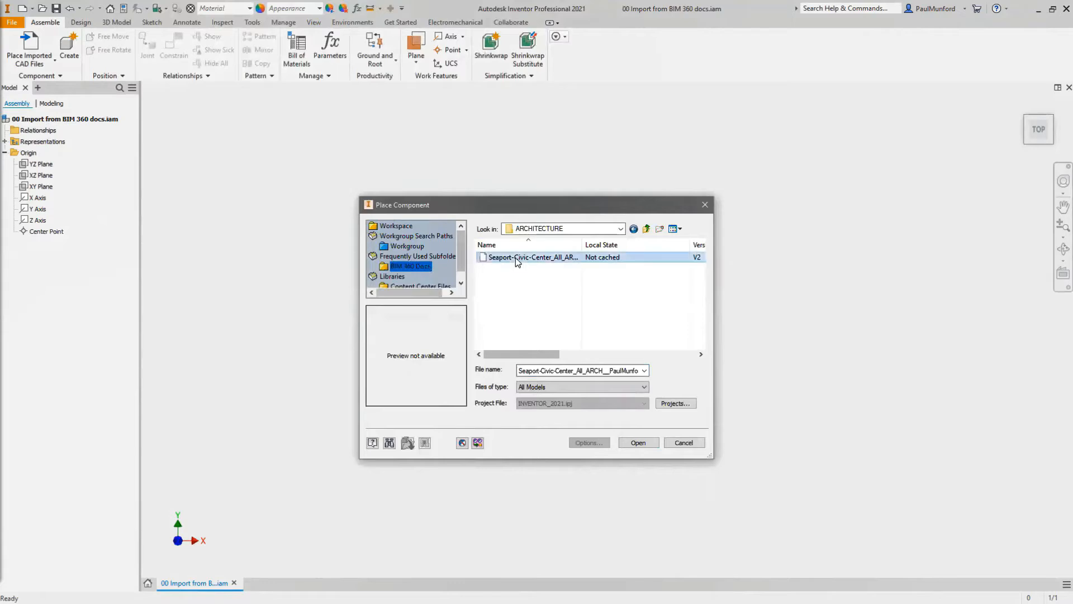
click(638, 444)
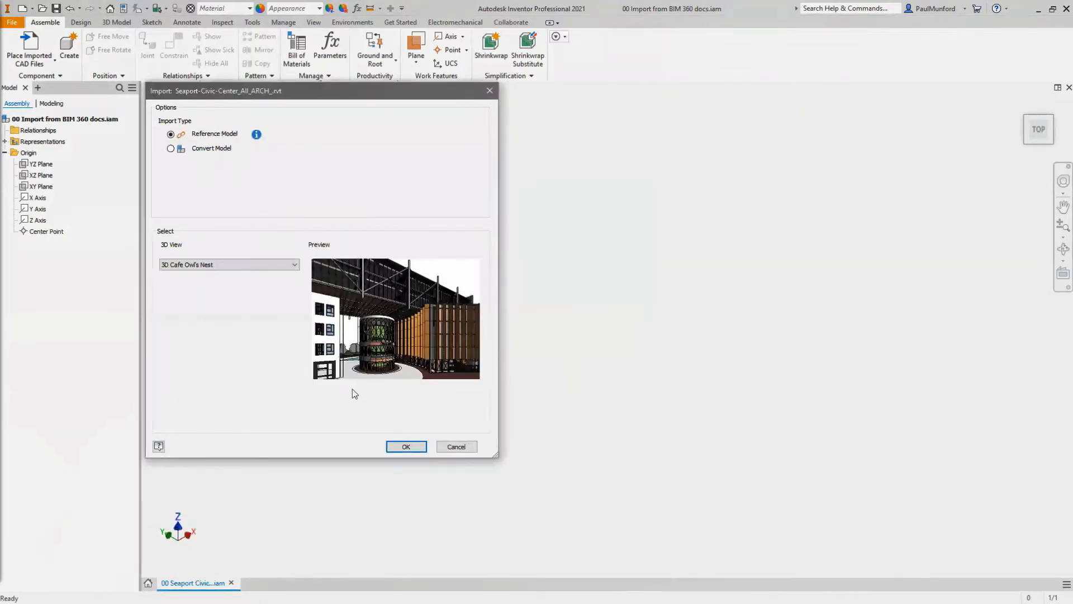
Import the Revit file as a reference model using the ALL CAFE 3D view.
click(255, 265)
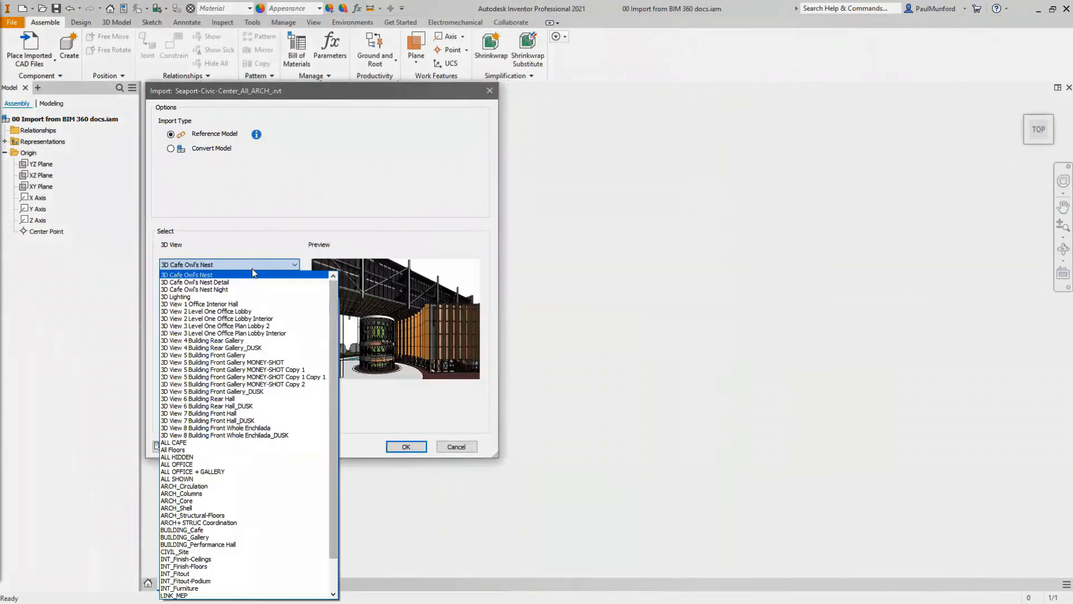
click(235, 442)
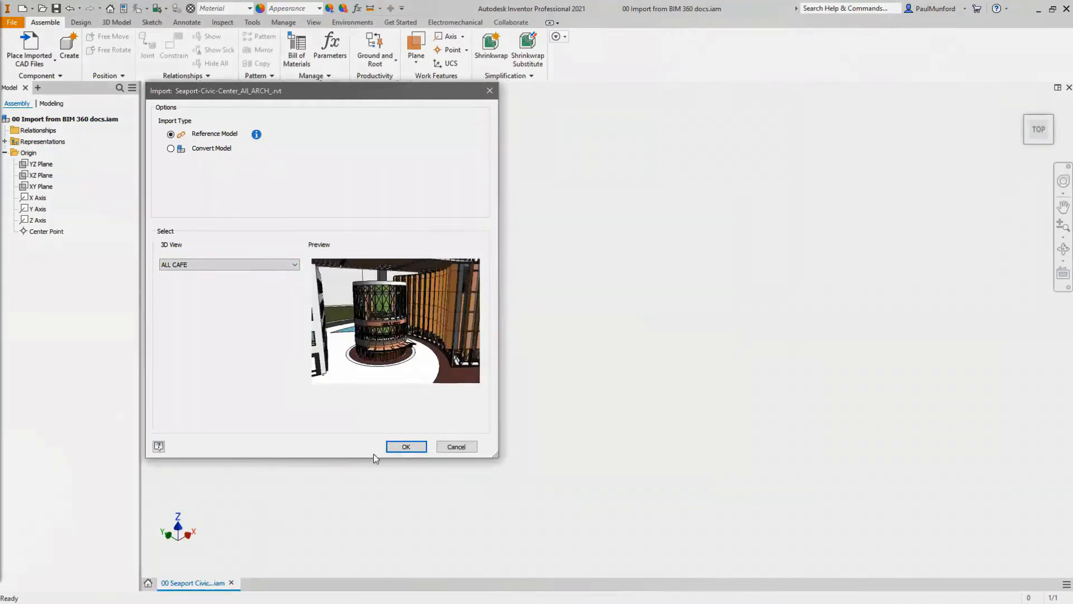
click(406, 446)
Place one instance of the imported cafe model grounded at the assembly origin and finish placement.
right_click(609, 331)
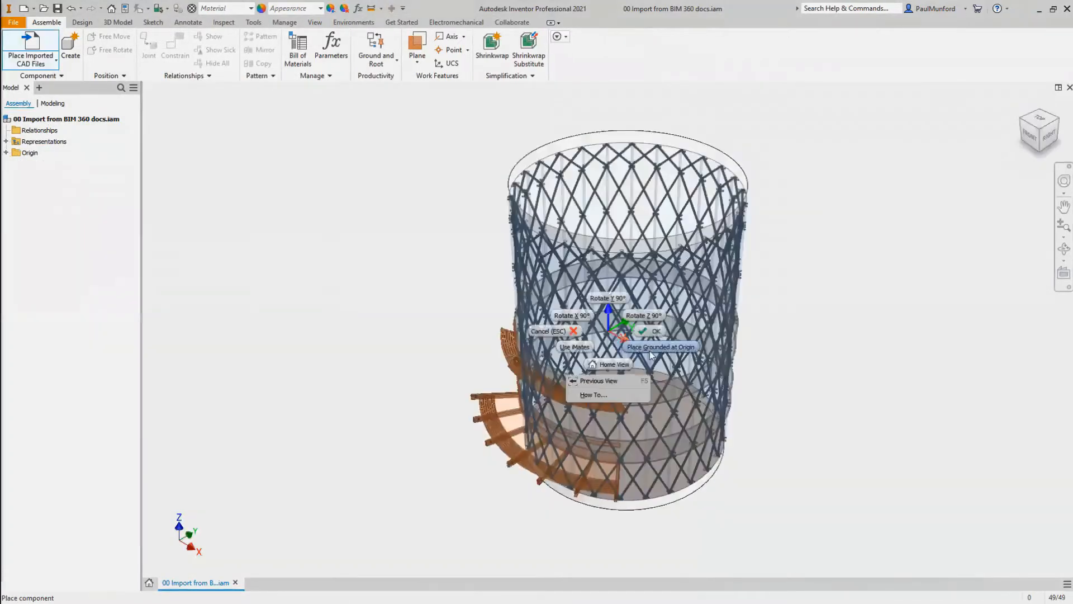
click(688, 348)
right_click(688, 348)
click(736, 349)
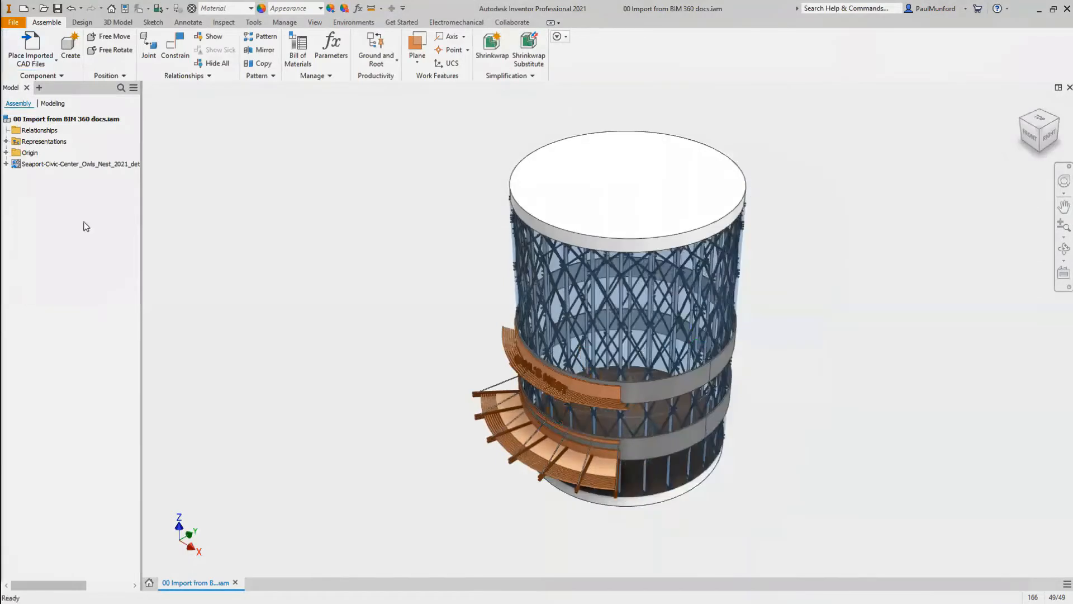
Expand the imported Seaport Civic Center model's structure to examine its nested components.
click(6, 164)
click(15, 242)
click(24, 253)
click(33, 264)
click(24, 287)
click(33, 298)
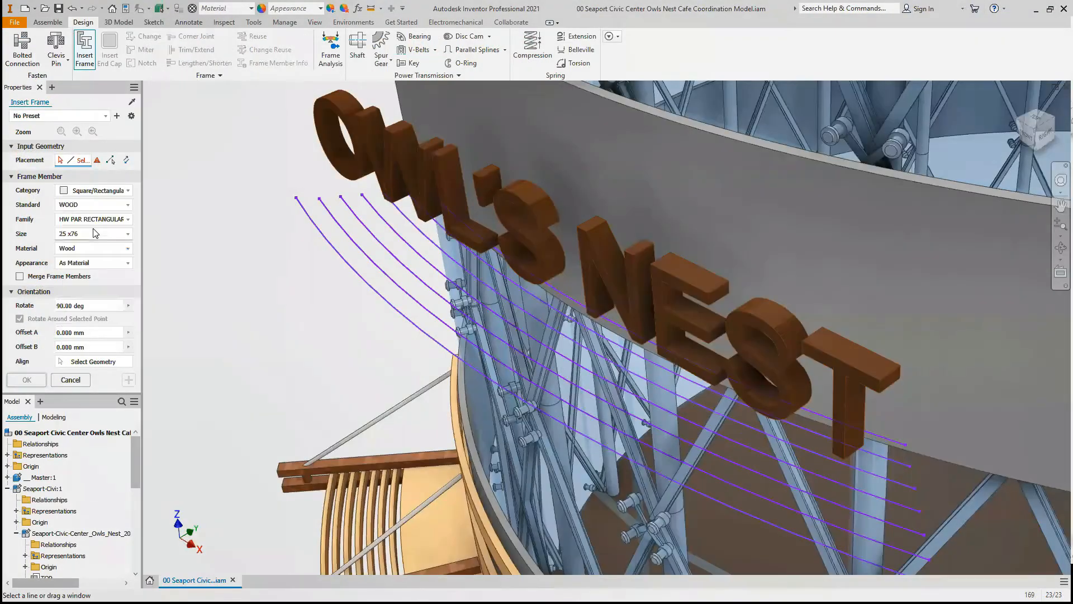
Insert 84 x141 rectangular wood frame members along the curved lines beneath the OWL'S NEST lettering.
click(128, 233)
click(105, 347)
drag(375, 389, 304, 170)
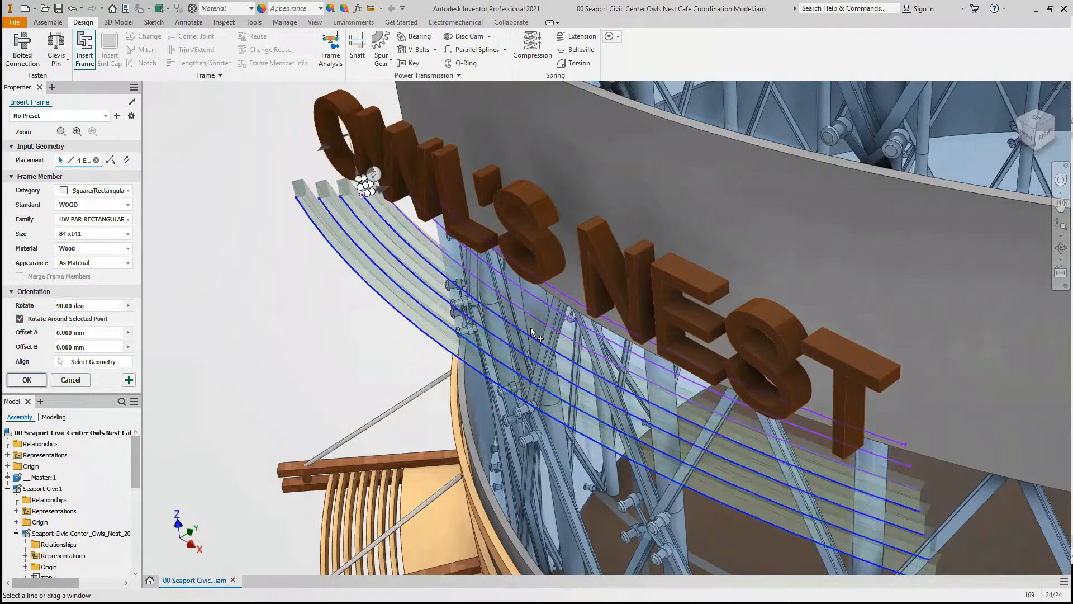
click(555, 314)
click(34, 379)
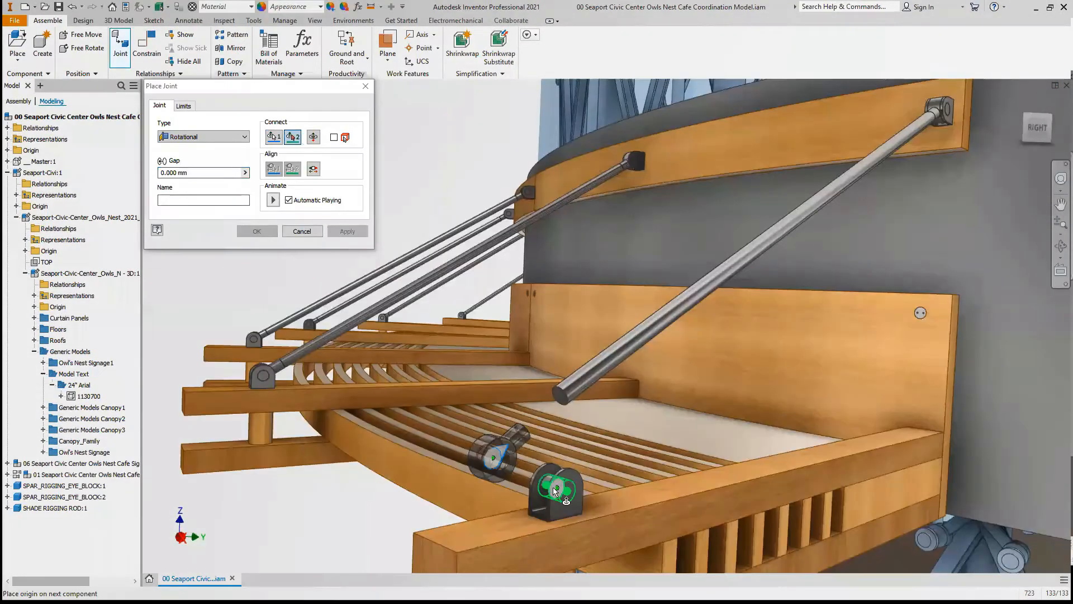
Apply a rotational joint between the loose eye end and the canopy beam bracket, and rigidly join the rod's free end to it.
right_click(554, 488)
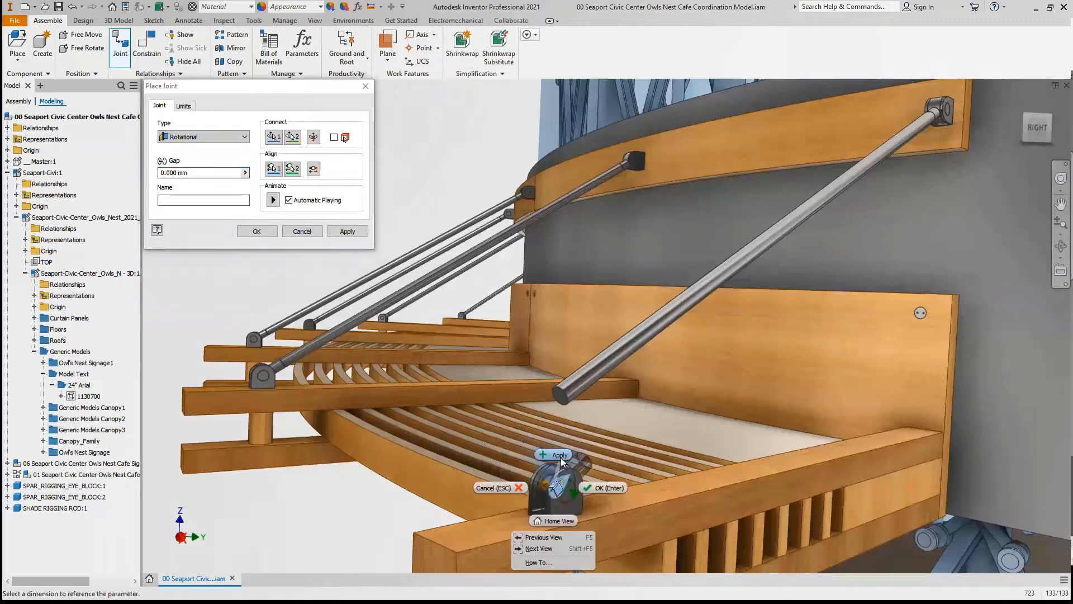
click(559, 455)
click(558, 398)
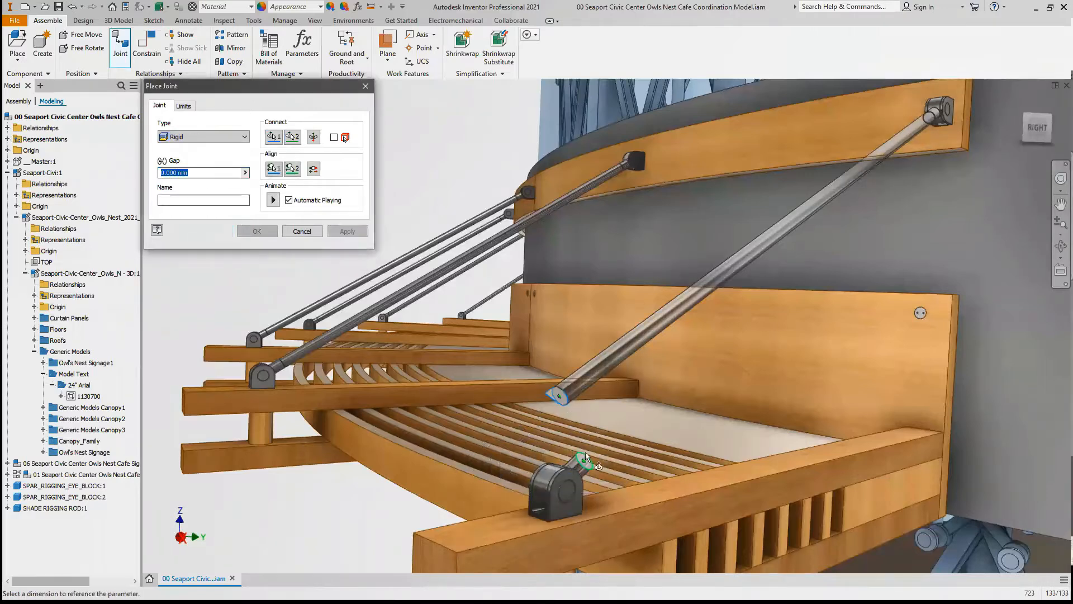
click(586, 460)
right_click(584, 457)
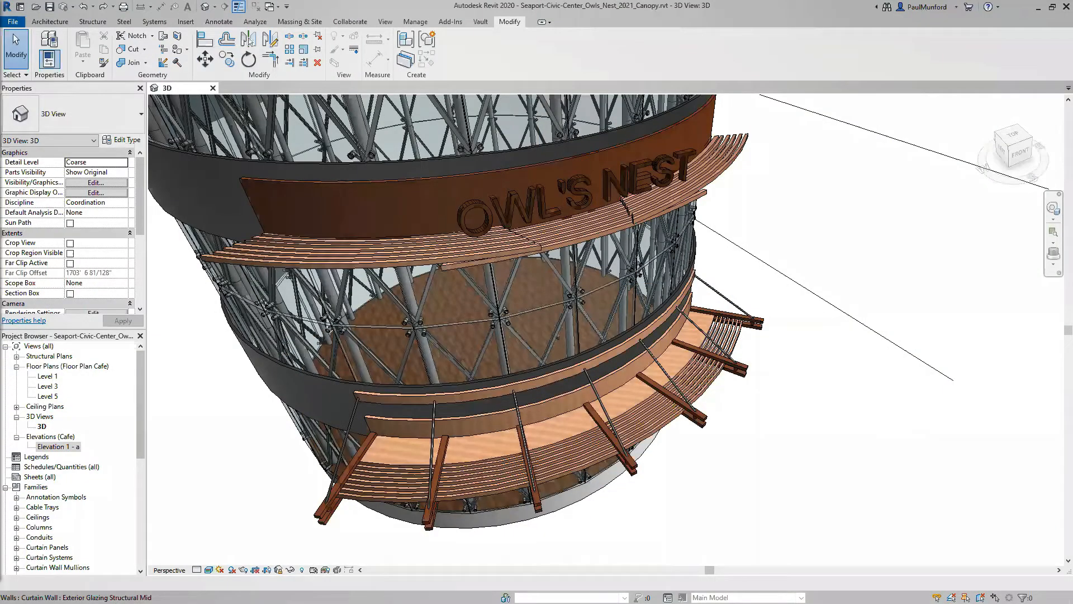
Switch to Revit and set the SIGN LEVEL's distance from the level below to 17 feet in the canopy model.
click(872, 134)
click(849, 230)
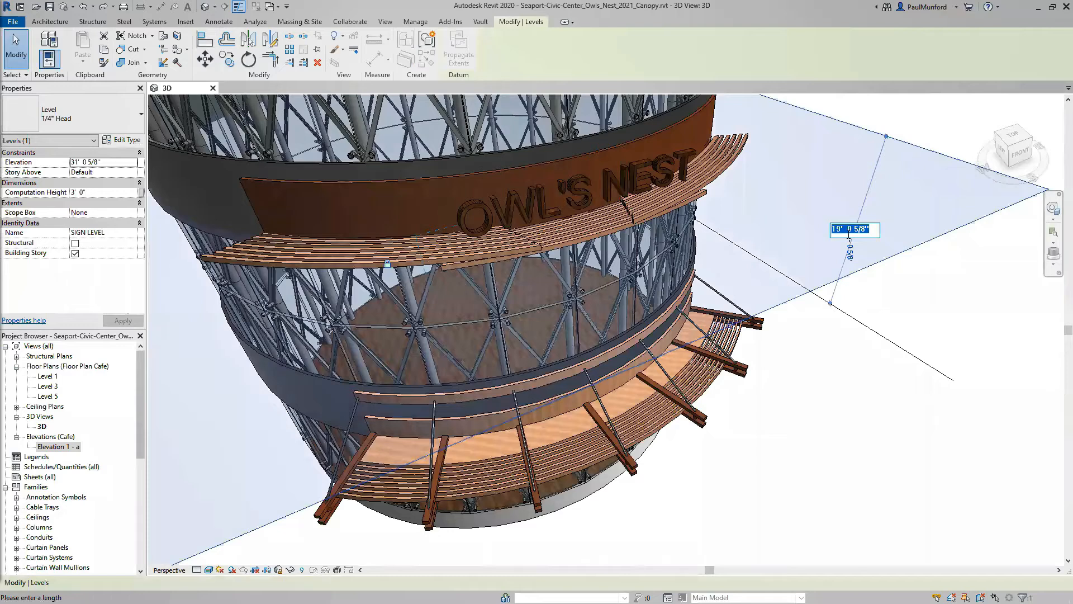
text(17)
key(Return)
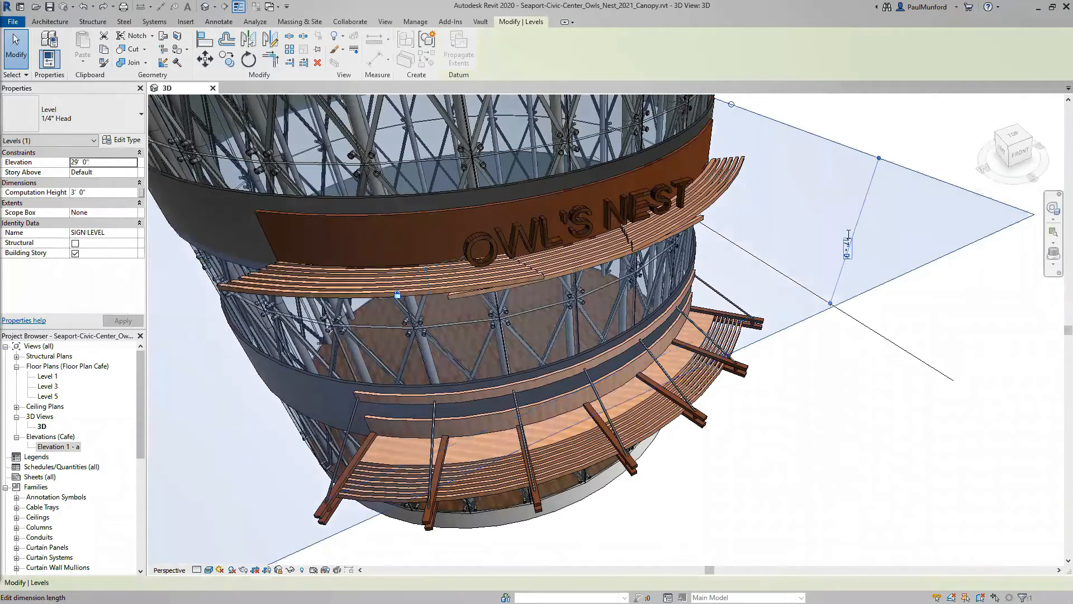
click(725, 380)
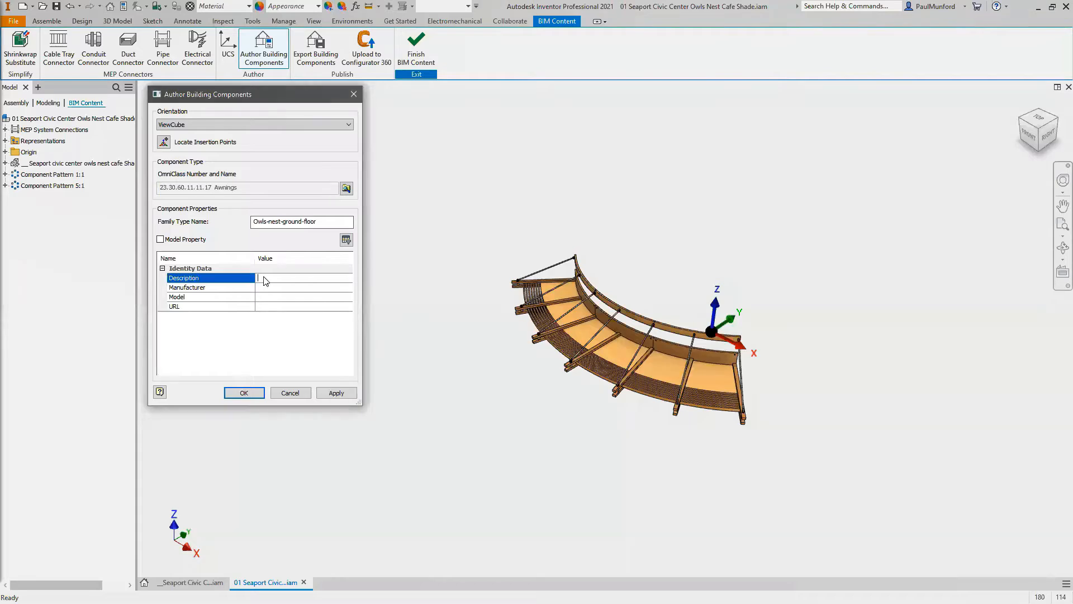
In Inventor, complete the awning's building component description, set manufacturer to Autodesk and model to Custom Suspended Awning, and apply the properties.
click(265, 280)
click(264, 288)
text(Autodesk)
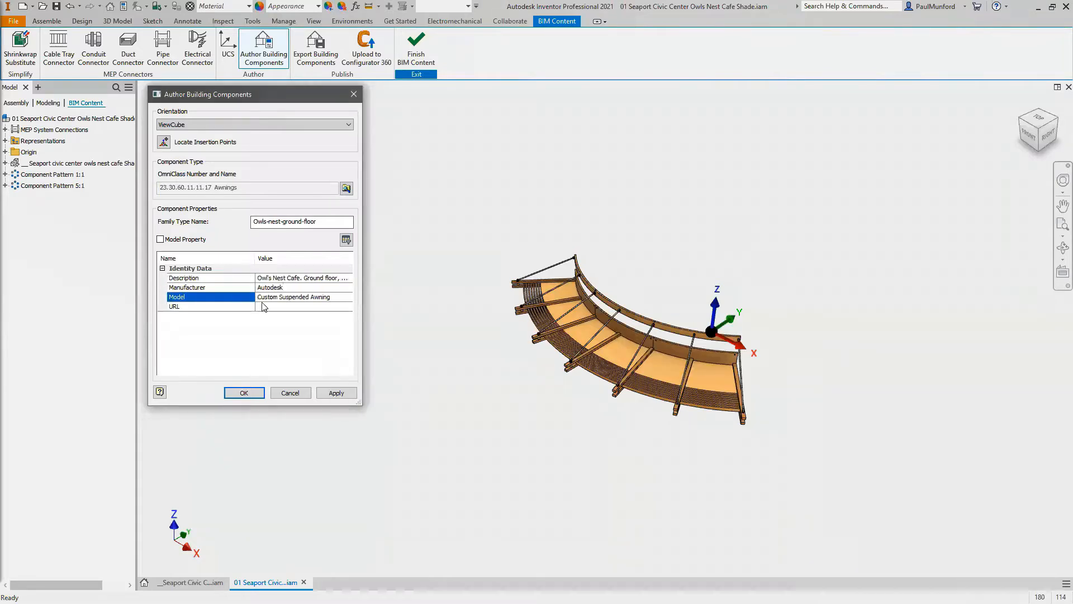
click(328, 394)
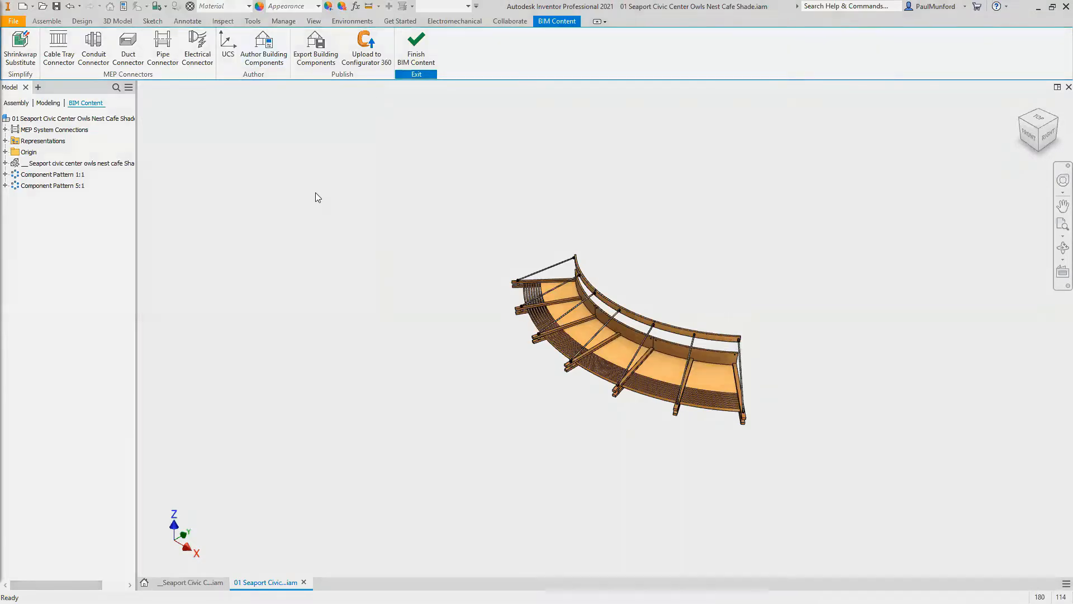
Export the awning as a Revit family file named Autodesk_Awning_Custom in the ARCHITECTURAL FABRICATION folder.
click(316, 56)
text(Seaport_Awning_Canvas)
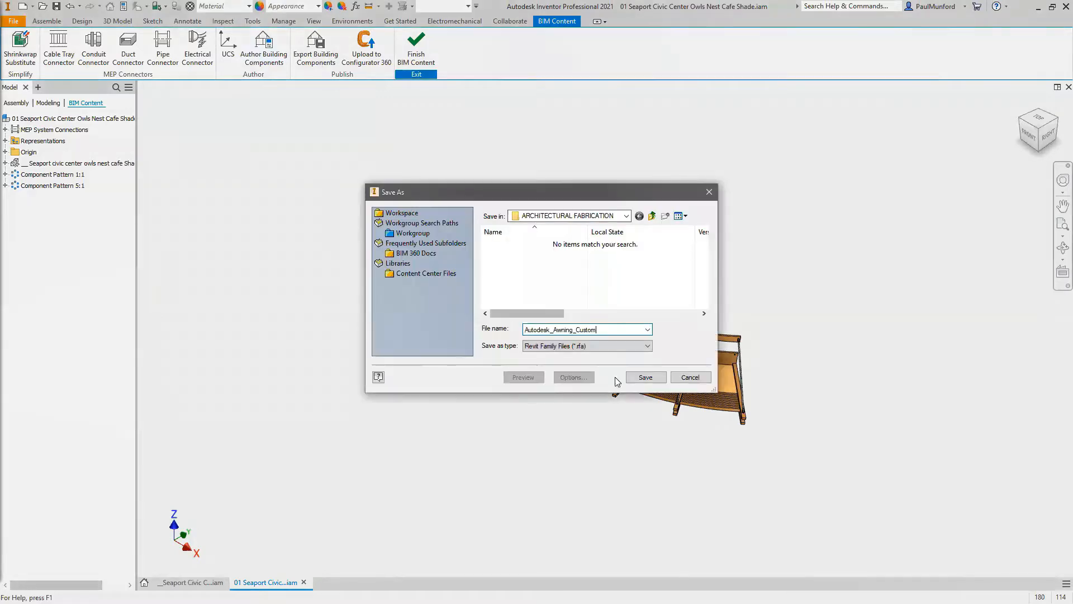
click(632, 377)
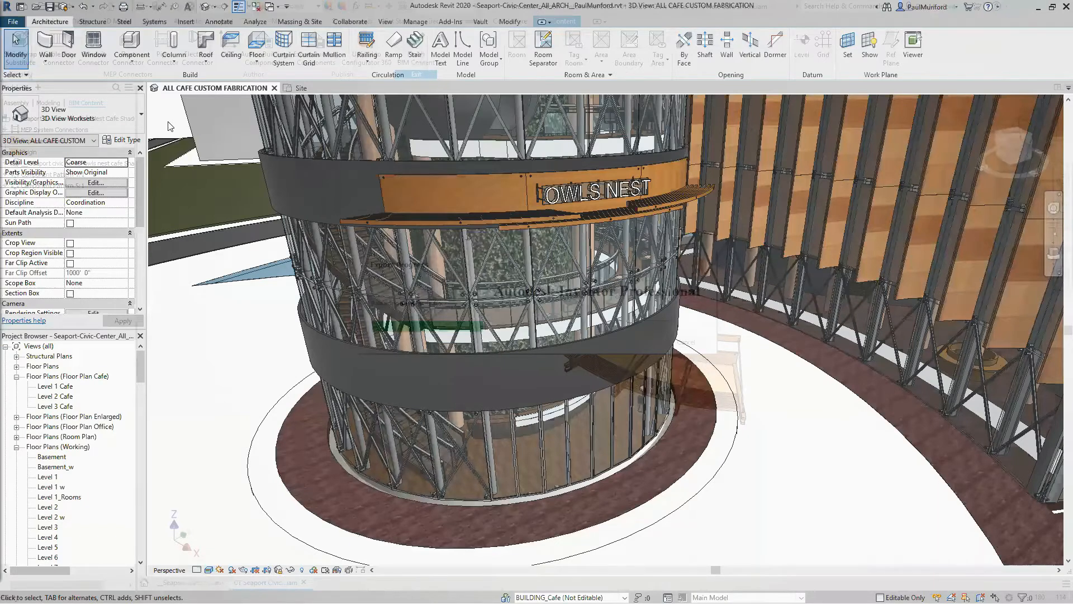
Switch to Revit and place the Autodesk_Awning_Custom Owls-nest-ground-floor component around the cafe's ground-floor facade.
click(140, 51)
click(112, 114)
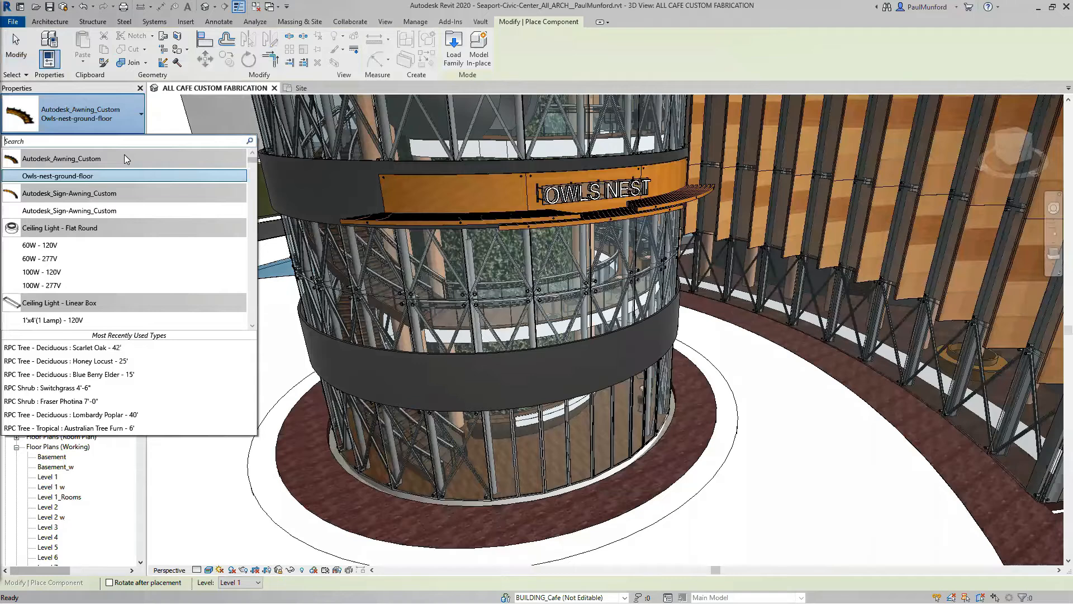
click(123, 176)
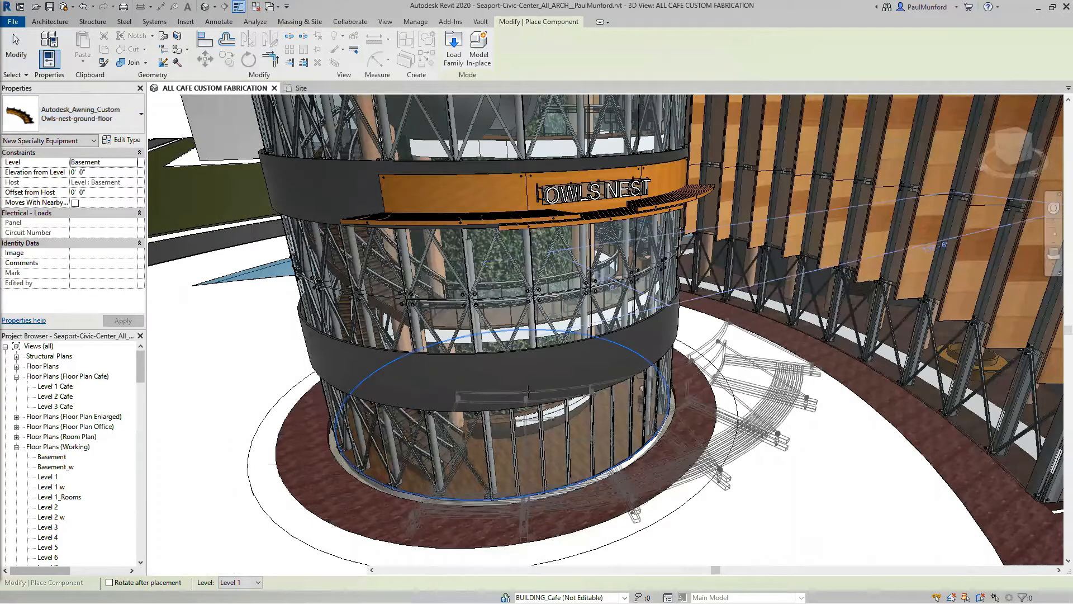
click(508, 390)
key(Escape)
key(Escape)
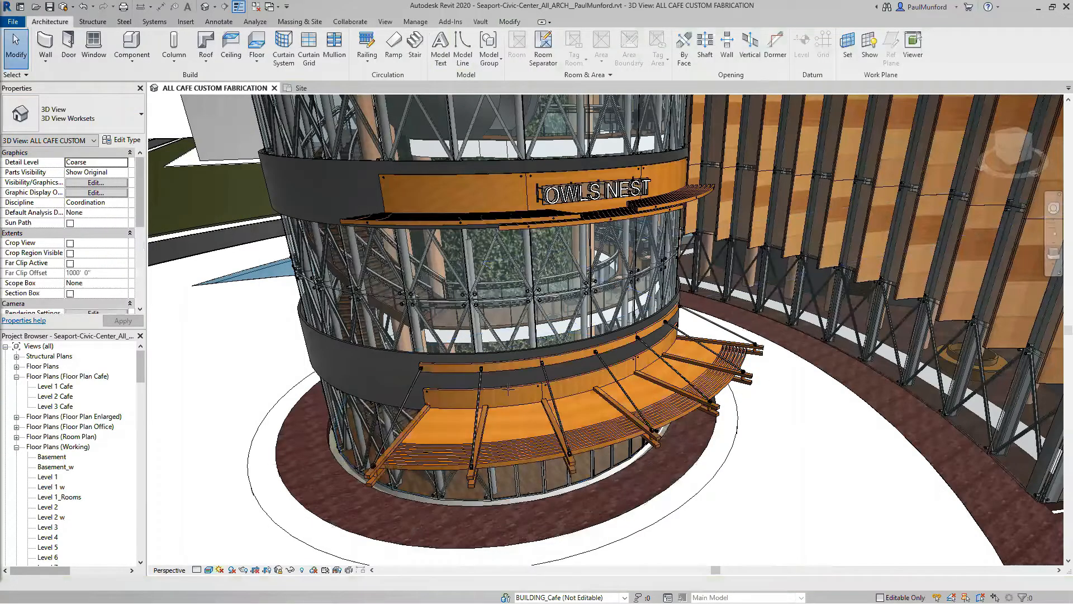